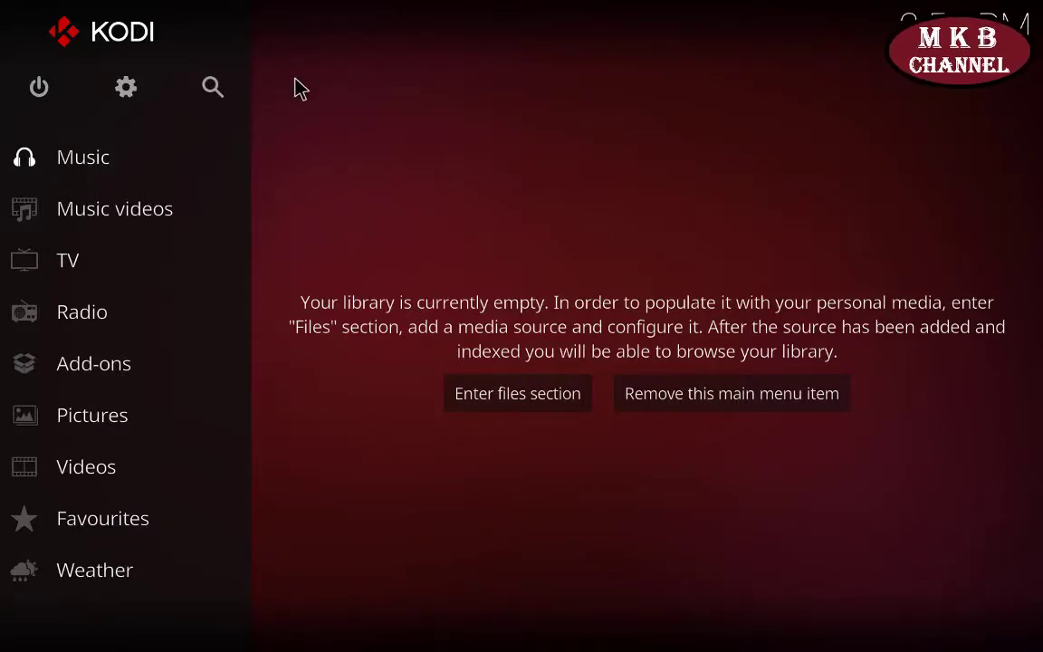
Open System settings on the Add-ons category and cycle the settings level back to Expert
left_click(126, 88)
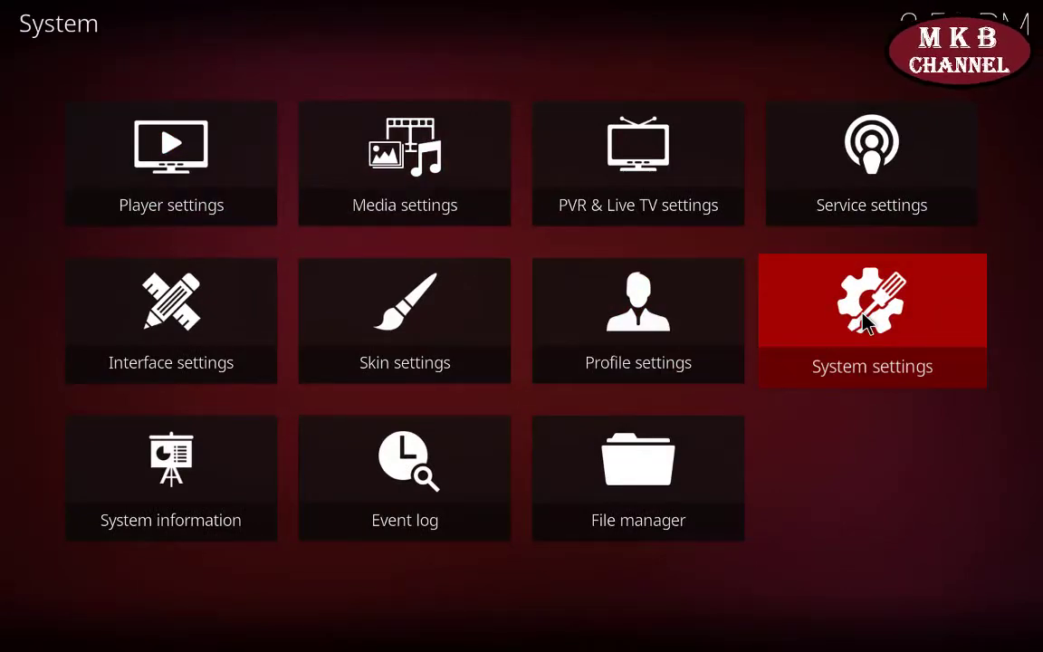
left_click(867, 323)
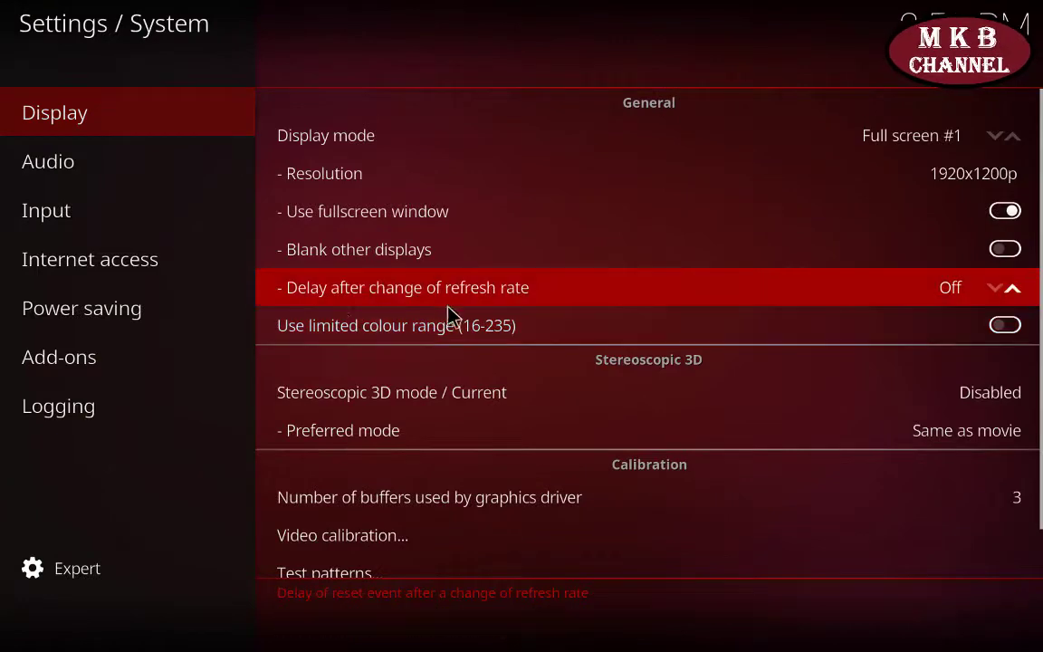
mouse_move(104, 367)
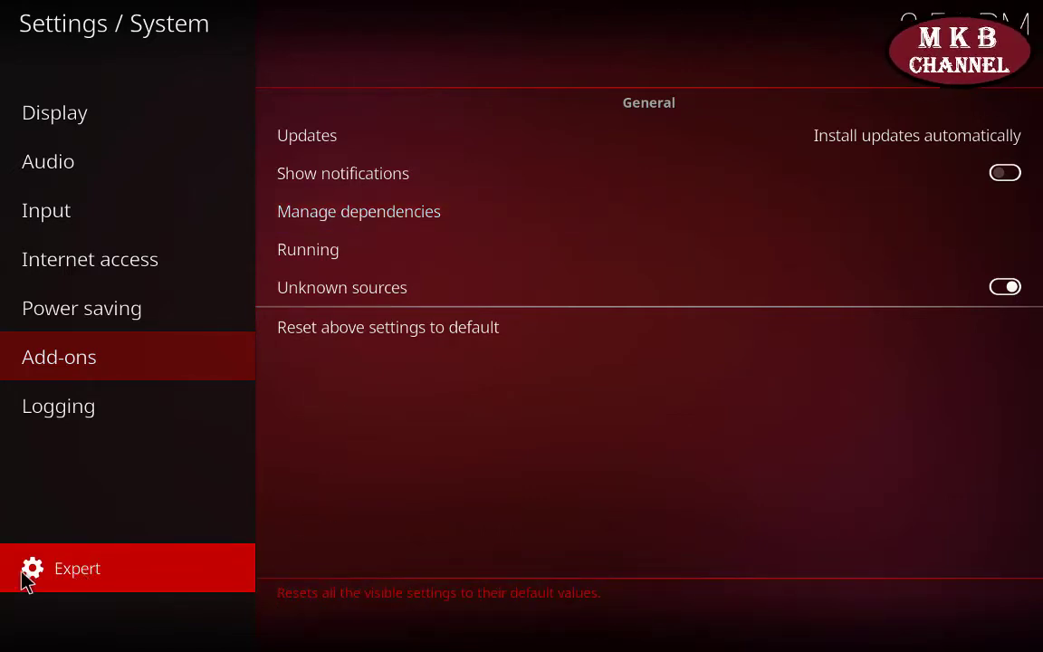
left_click(73, 569)
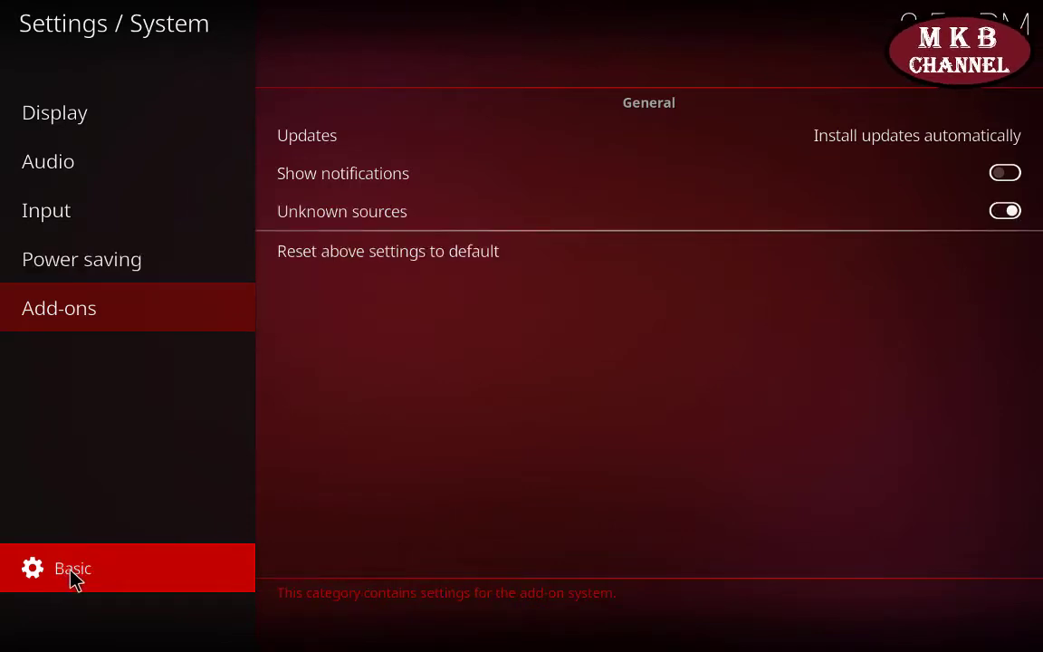
left_click(74, 576)
left_click(76, 578)
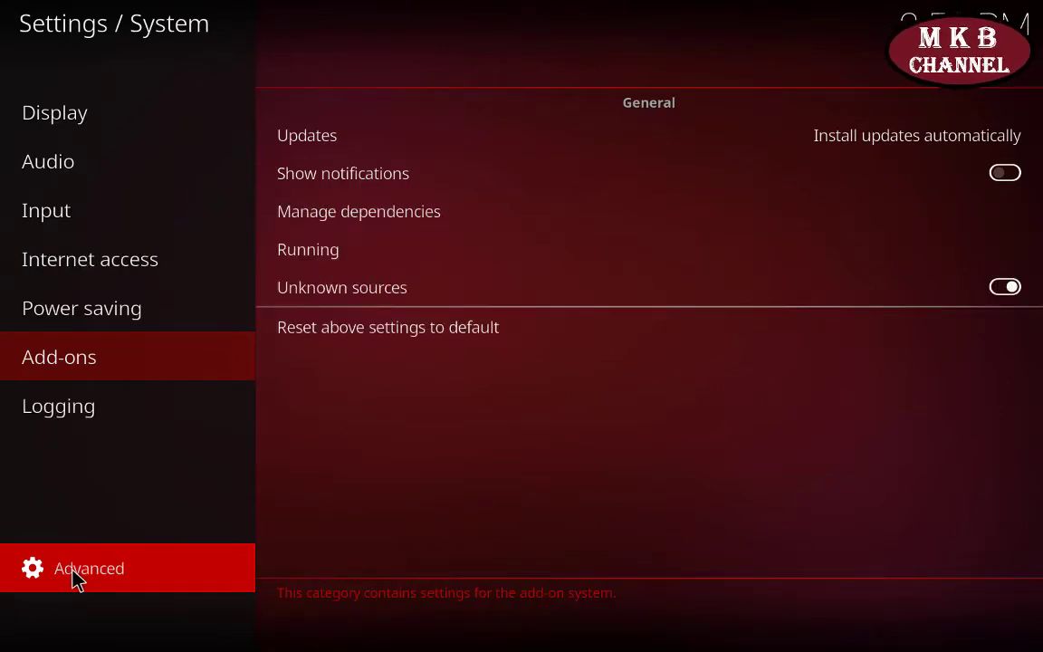
left_click(76, 578)
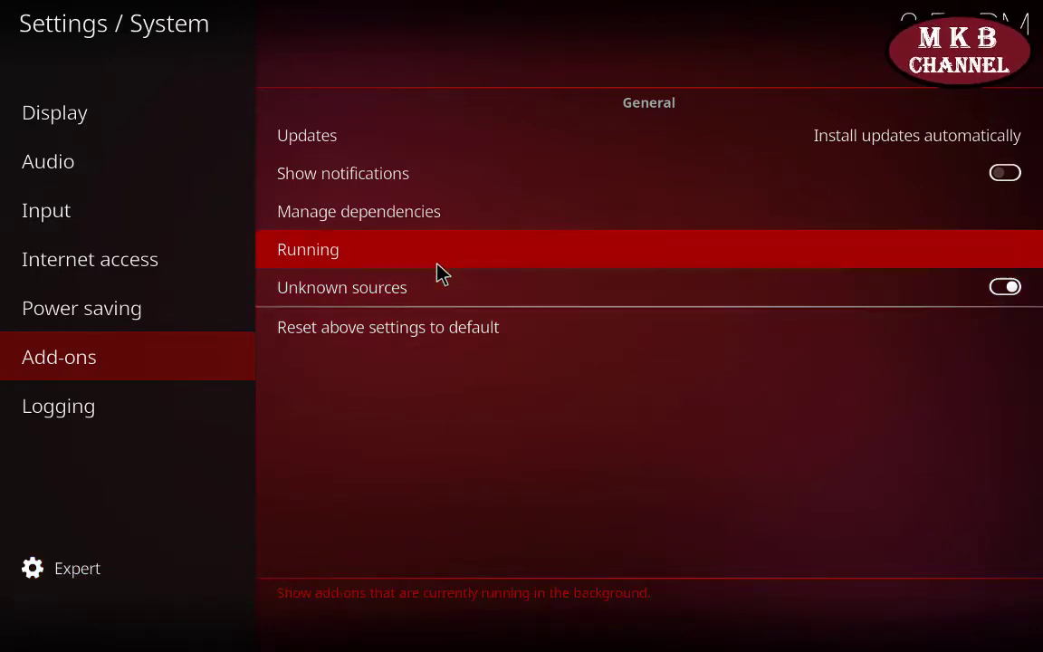
Select URLResolver under Manage dependencies and open its settings on Universal Resolvers
left_click(457, 216)
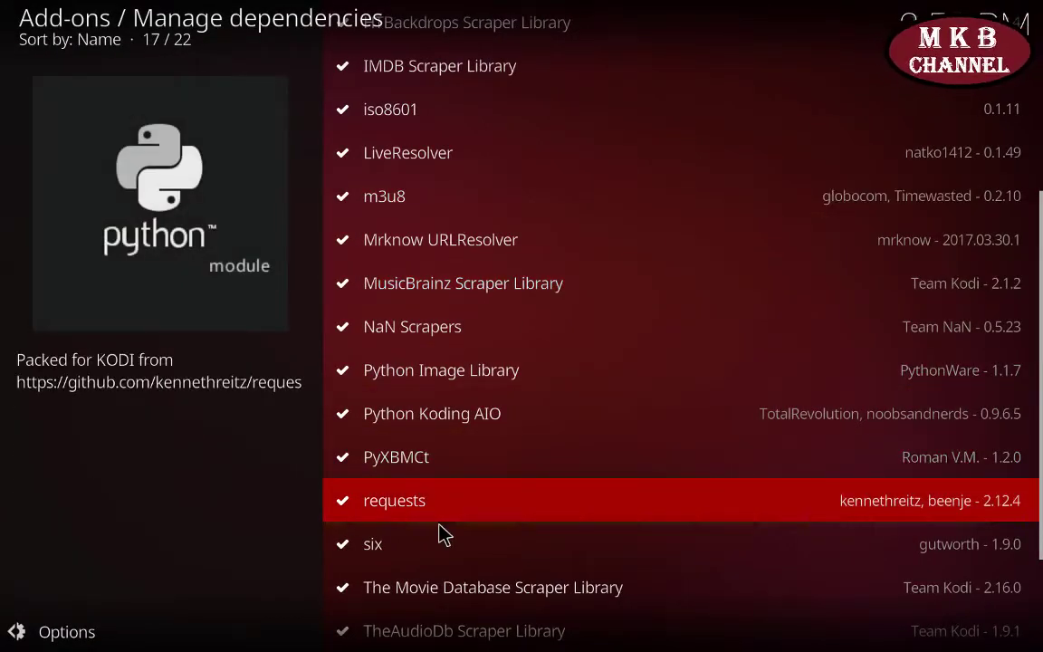
key("Down")
key("Down")
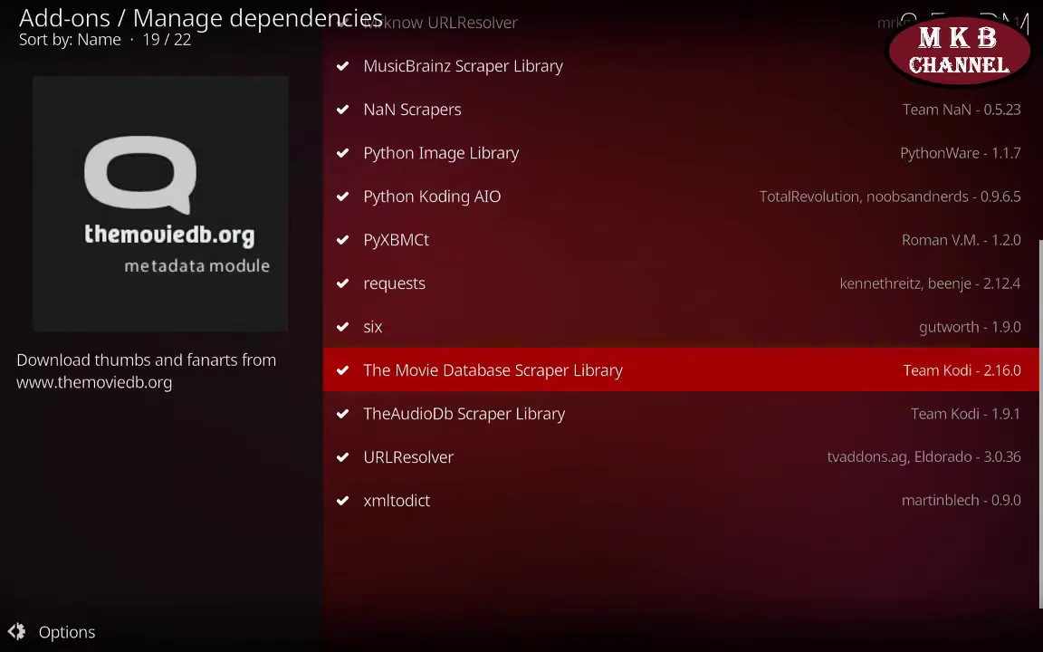
left_click(413, 459)
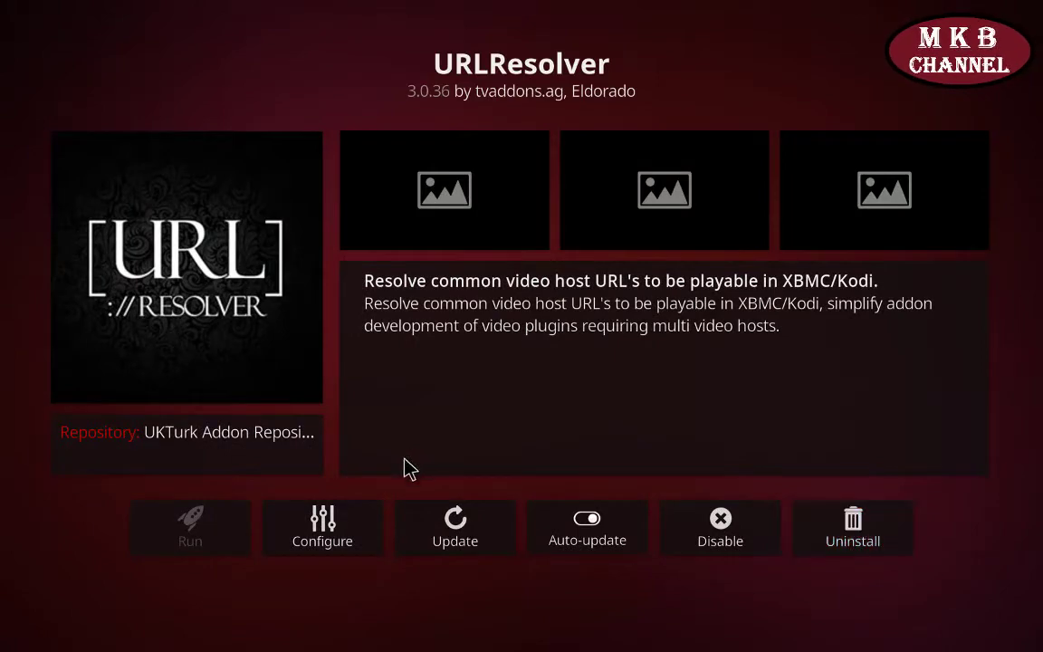
left_click(337, 534)
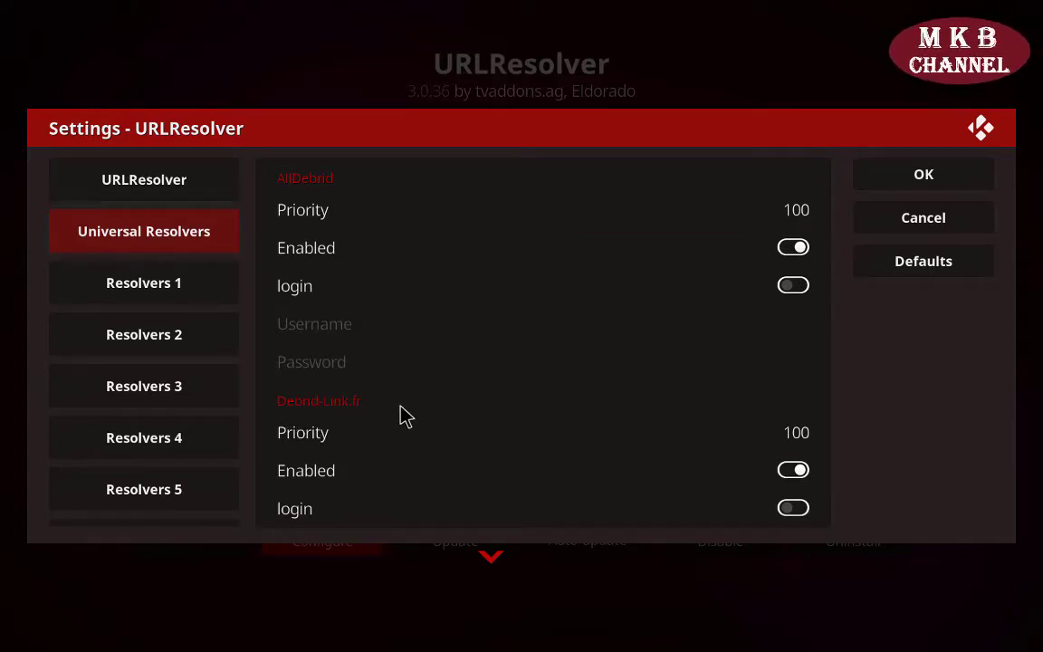
Turn on Debrid-Link.fr login and enter the account username and password
scroll(408, 463, "down", 4)
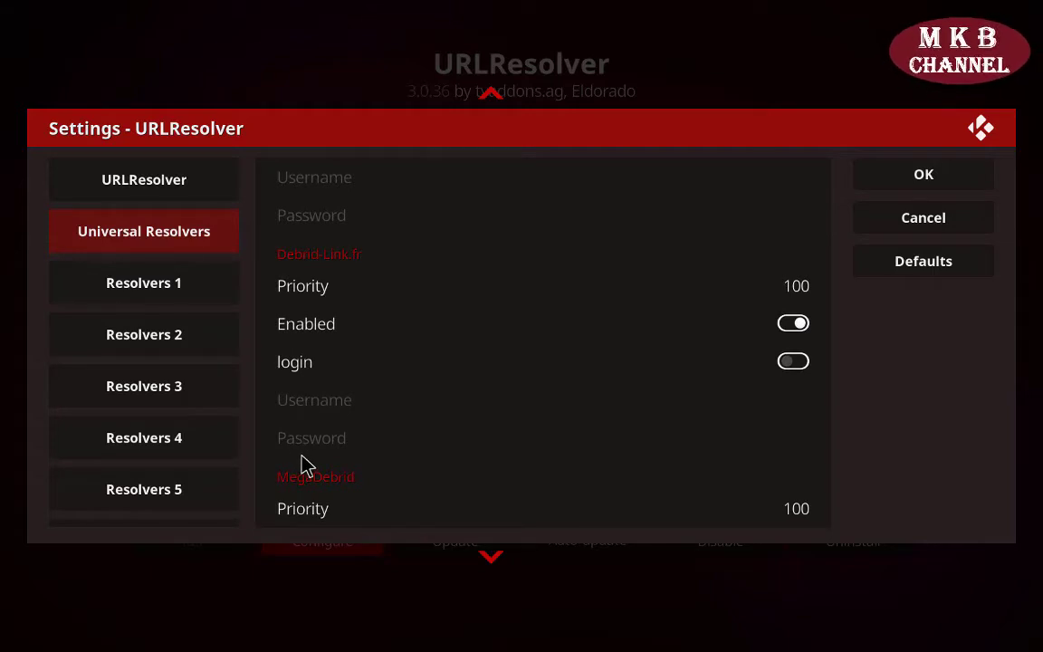
left_click(297, 366)
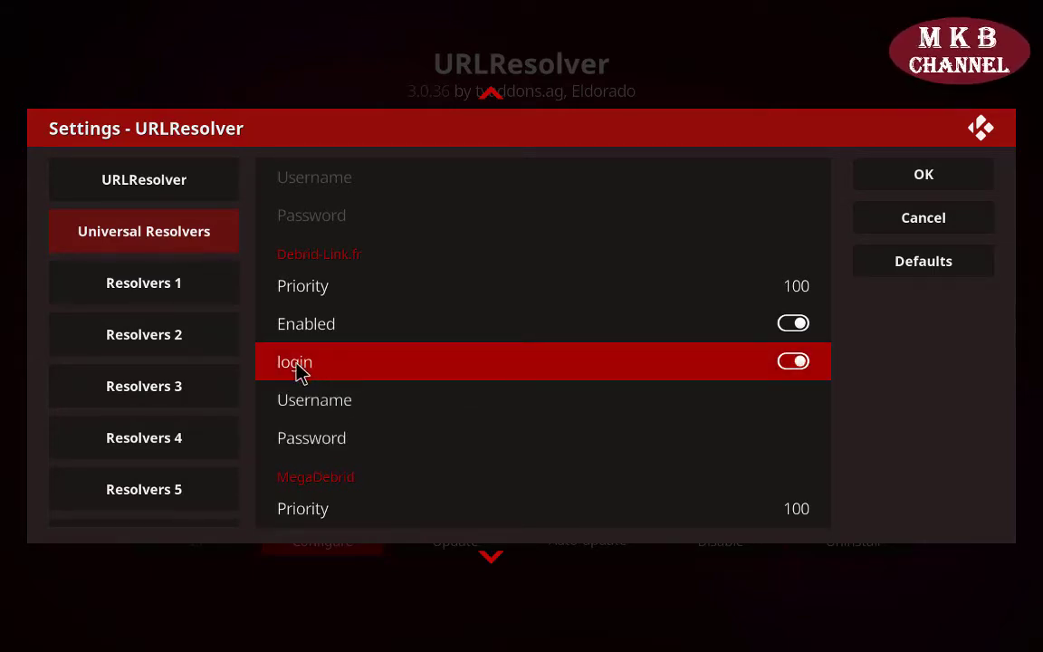
left_click(356, 401)
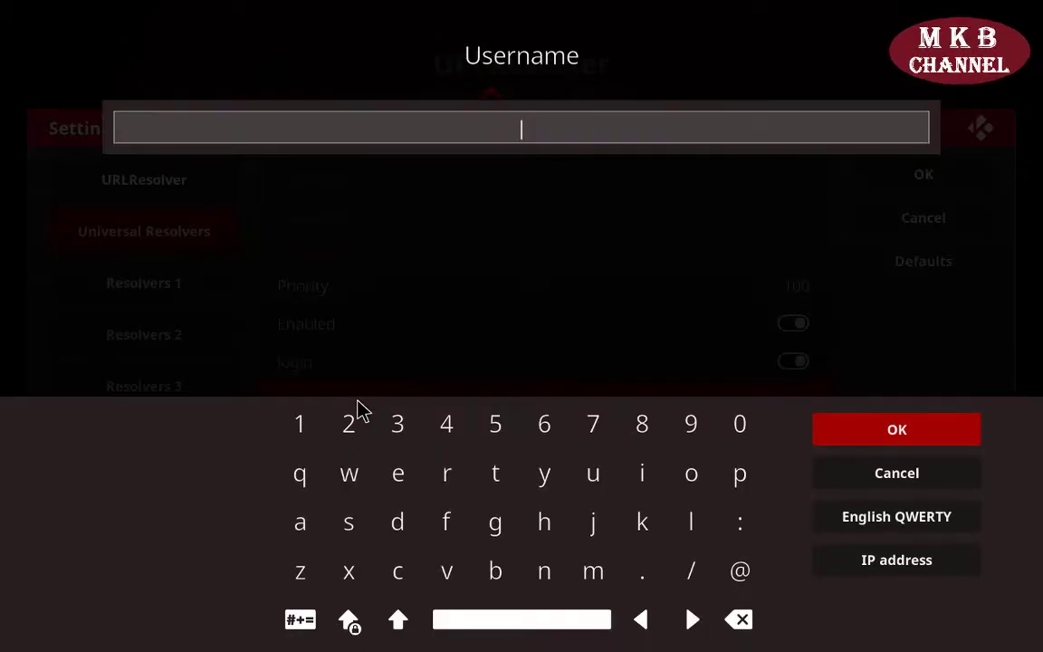
right_click(490, 182)
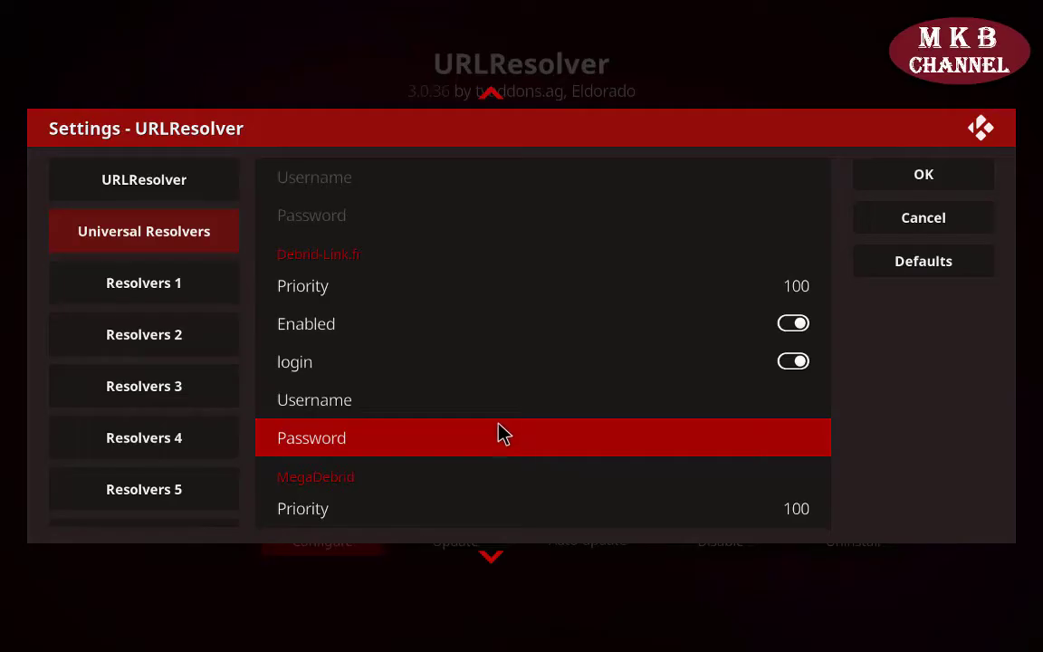
left_click(381, 446)
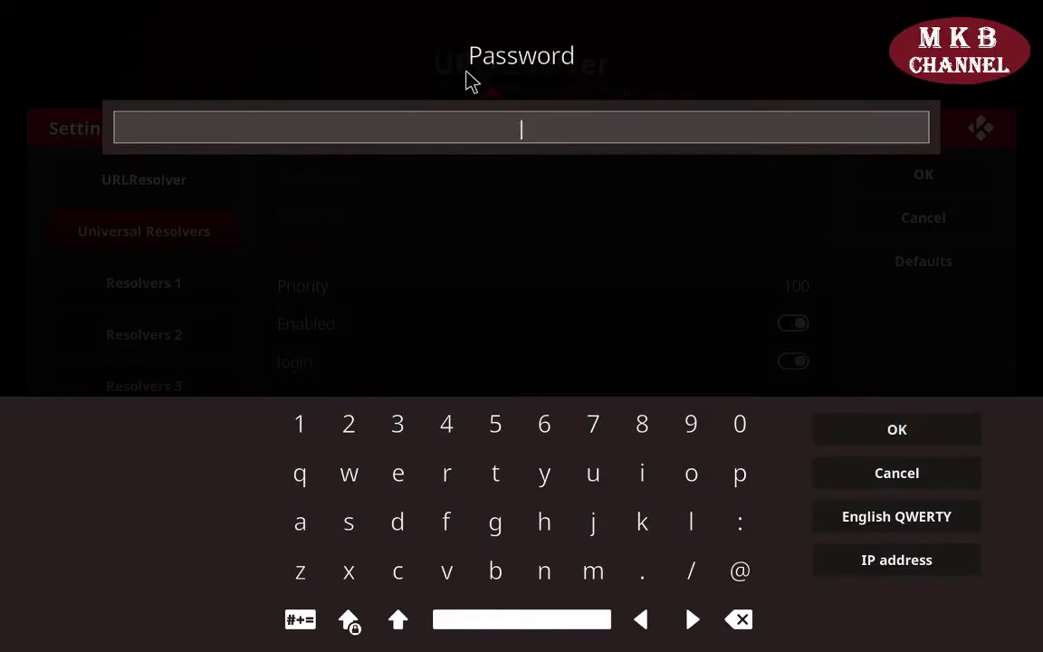
left_click(938, 441)
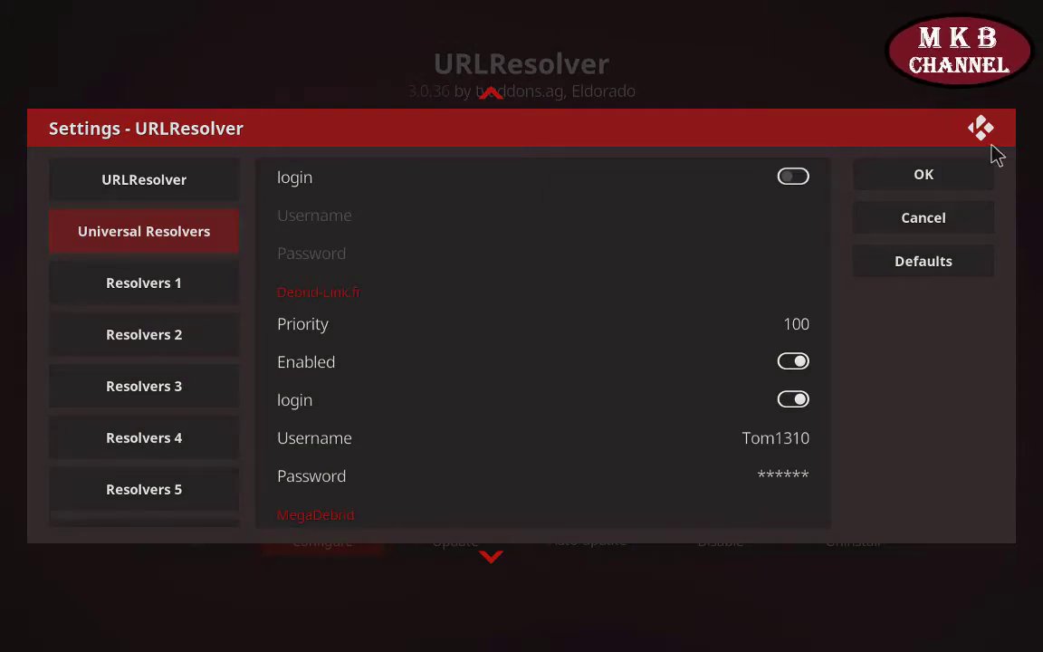
Save the URLResolver settings and back out toward the Kodi home screen
left_click(920, 185)
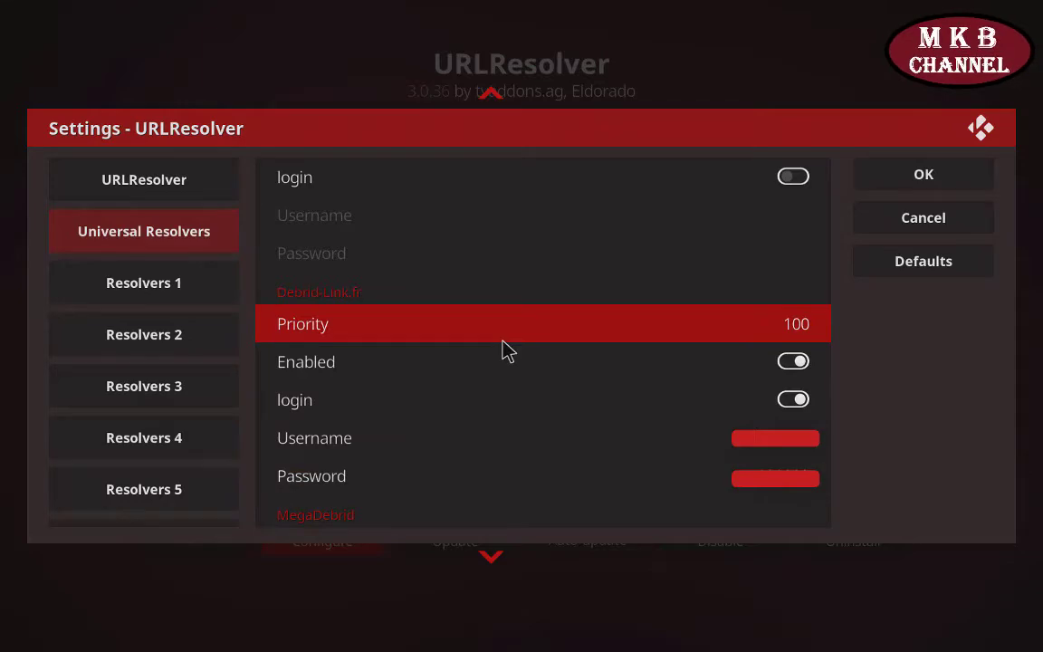
key("Escape")
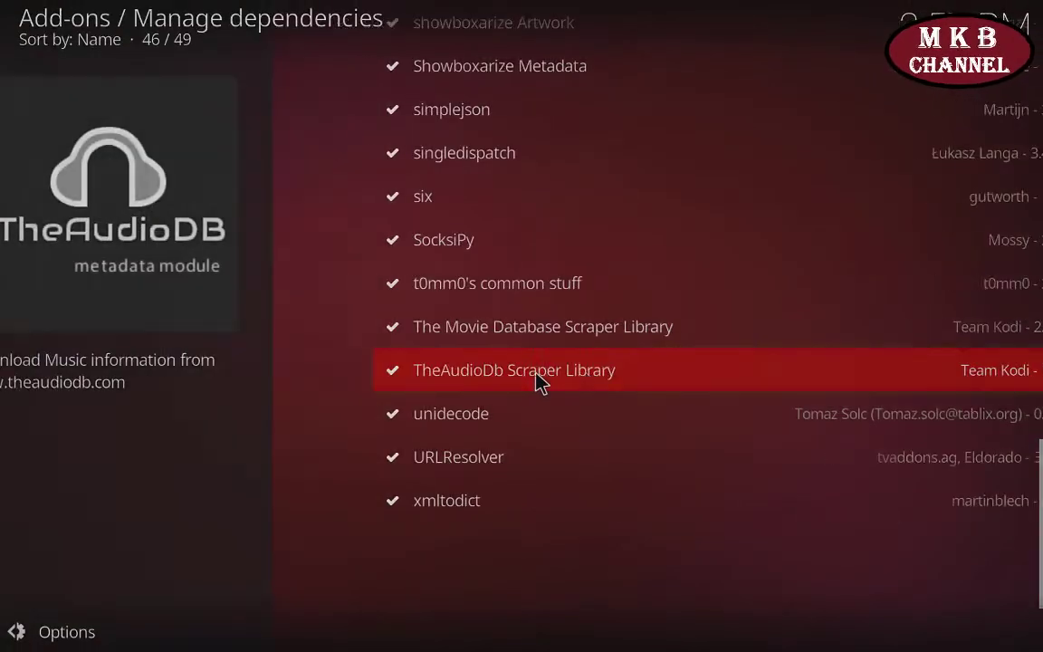
key("Escape")
key("Escape")
key("Escape")
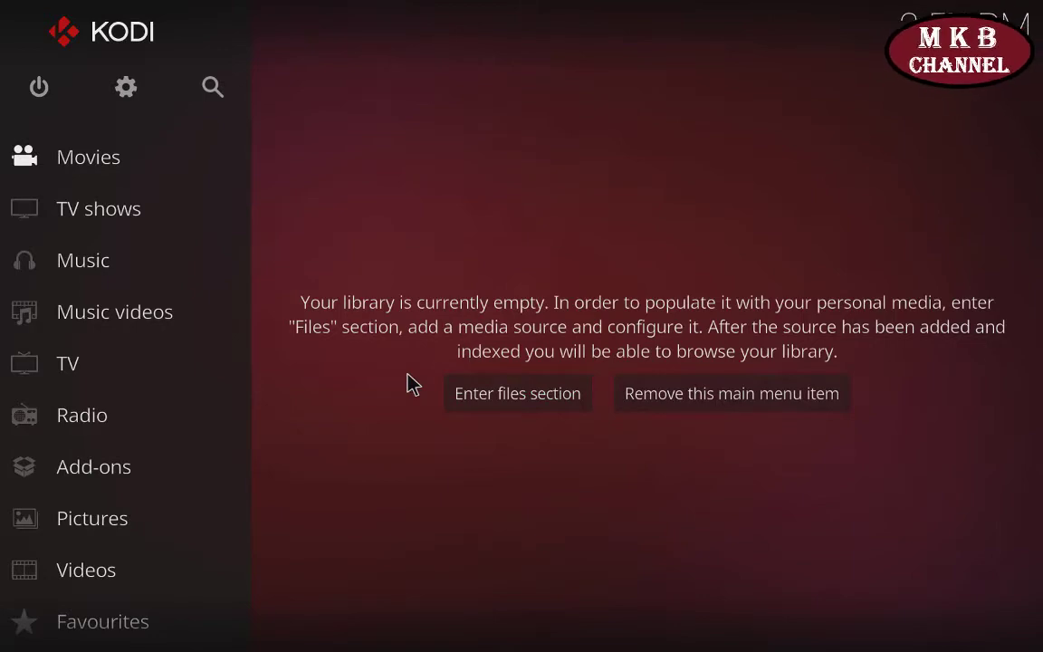
Go to Add-ons > Video add-ons > StreamHub > Movies and list Popular titles
left_click(136, 476)
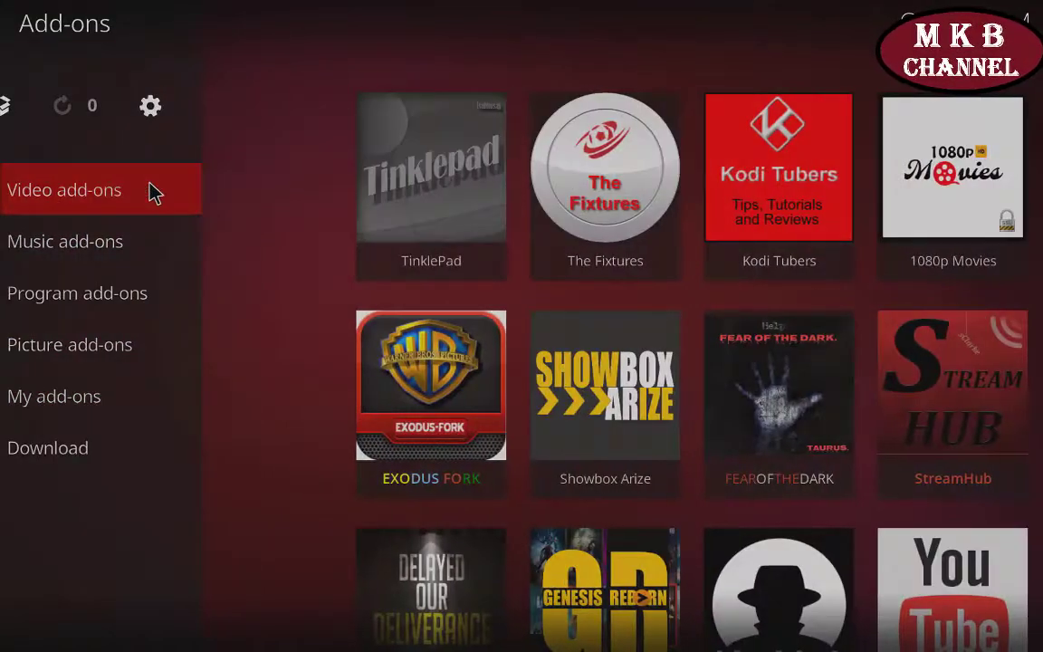
left_click(150, 189)
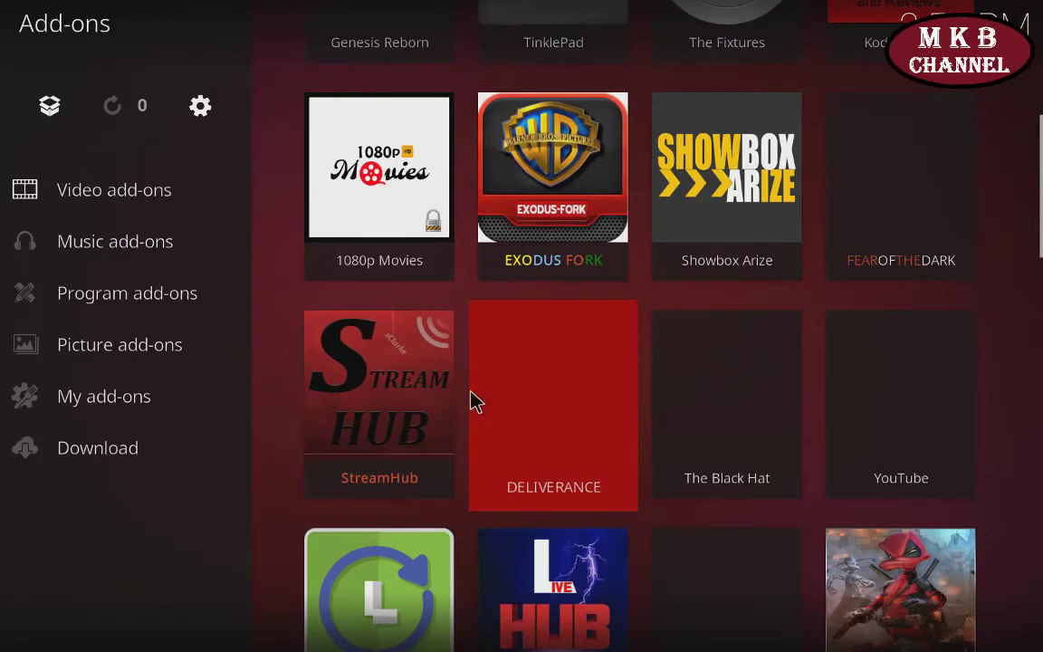
left_click(361, 415)
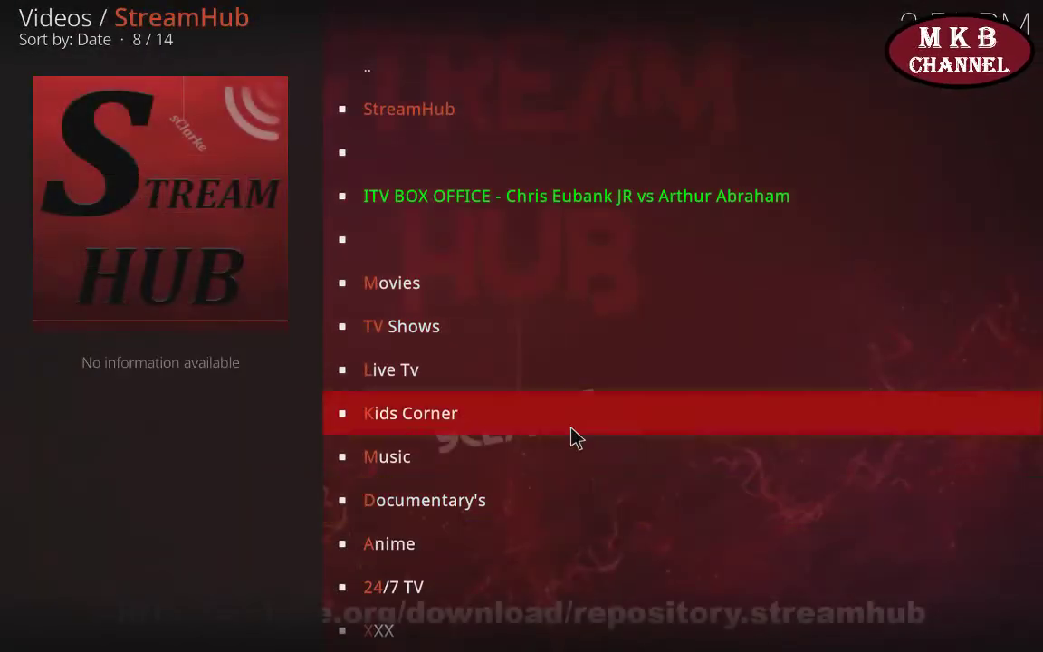
left_click(392, 284)
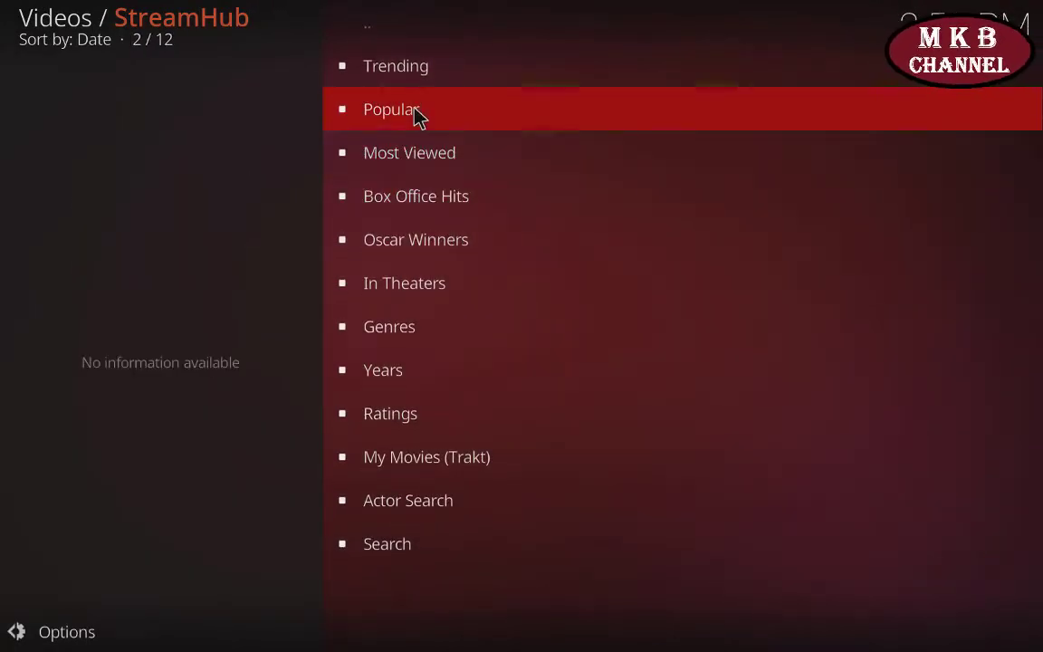
left_click(419, 112)
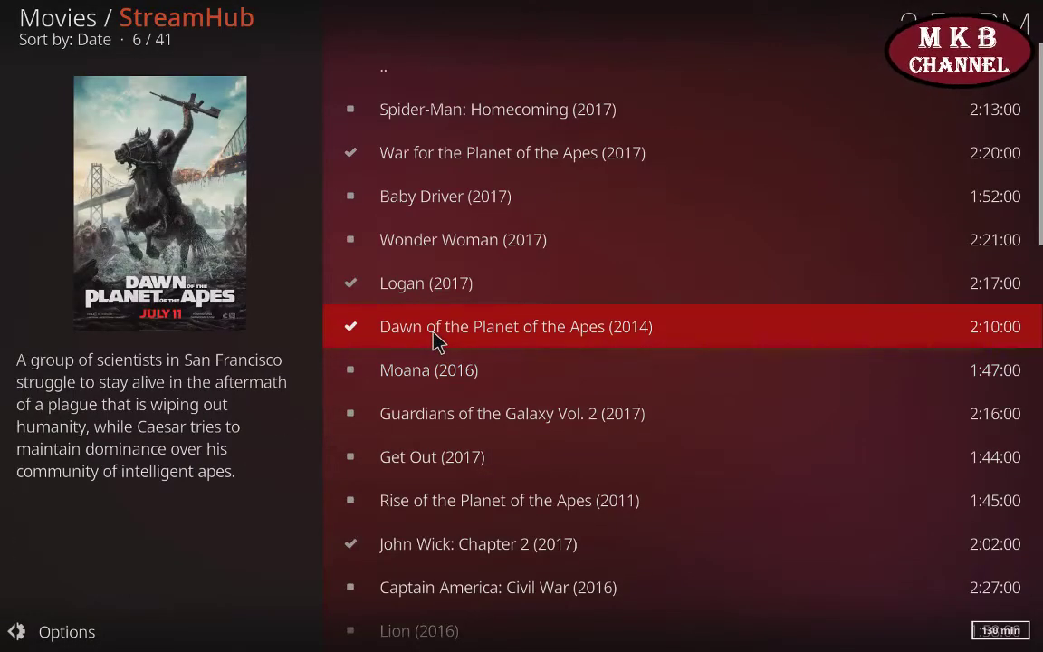
Choose Dawn of the Planet of the Apes (2014) and cancel scraping to show the 74 links found
left_click(434, 330)
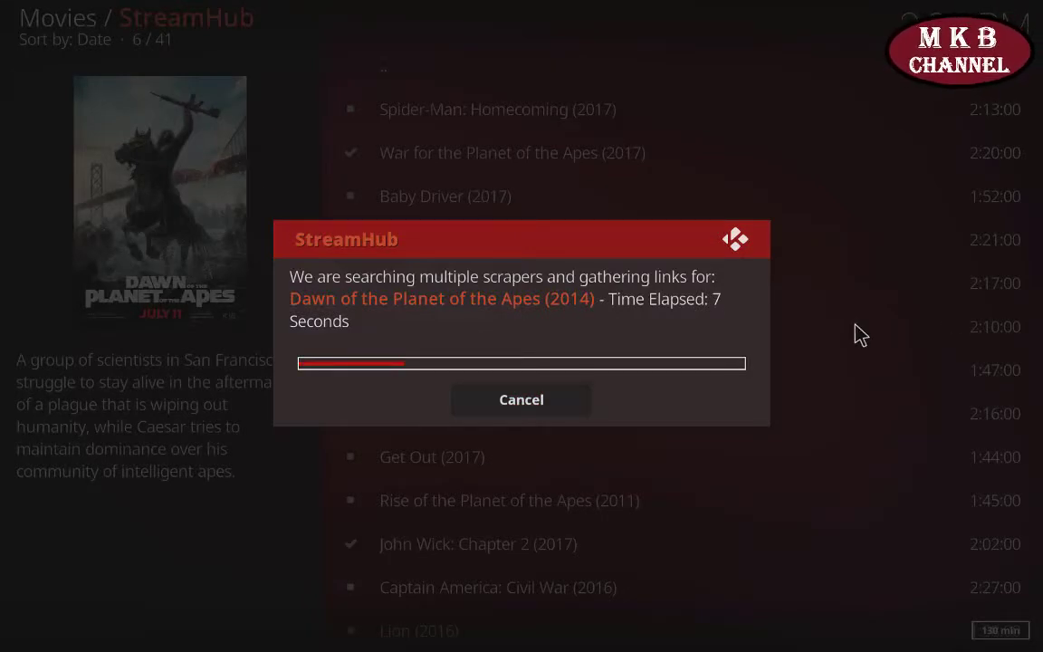
left_click(526, 416)
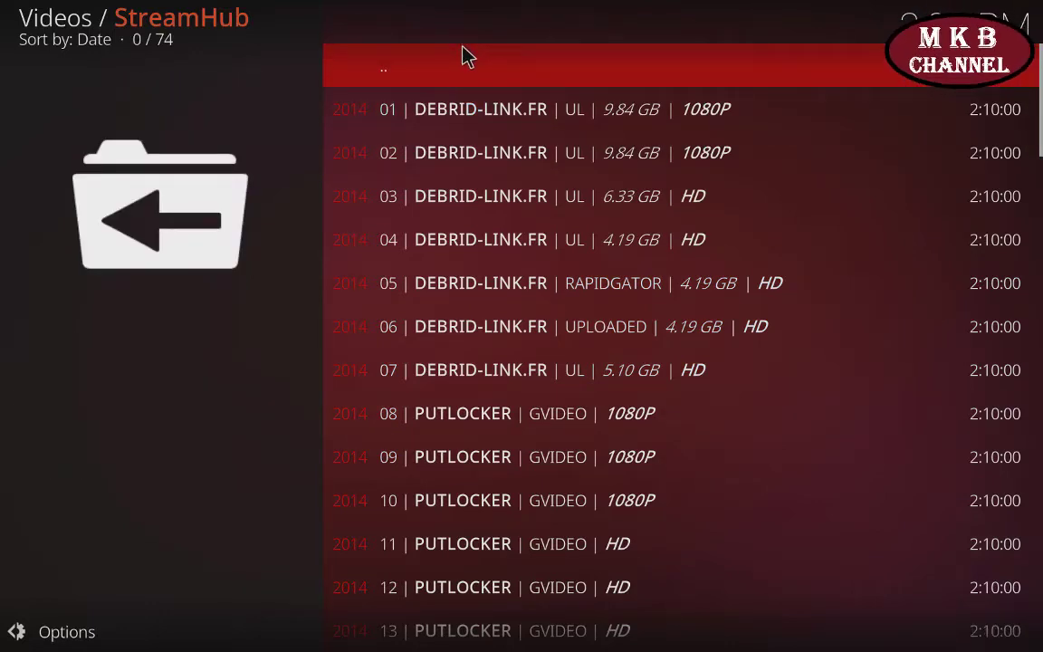
scroll(465, 420, "down", 3)
scroll(442, 125, "up", 3)
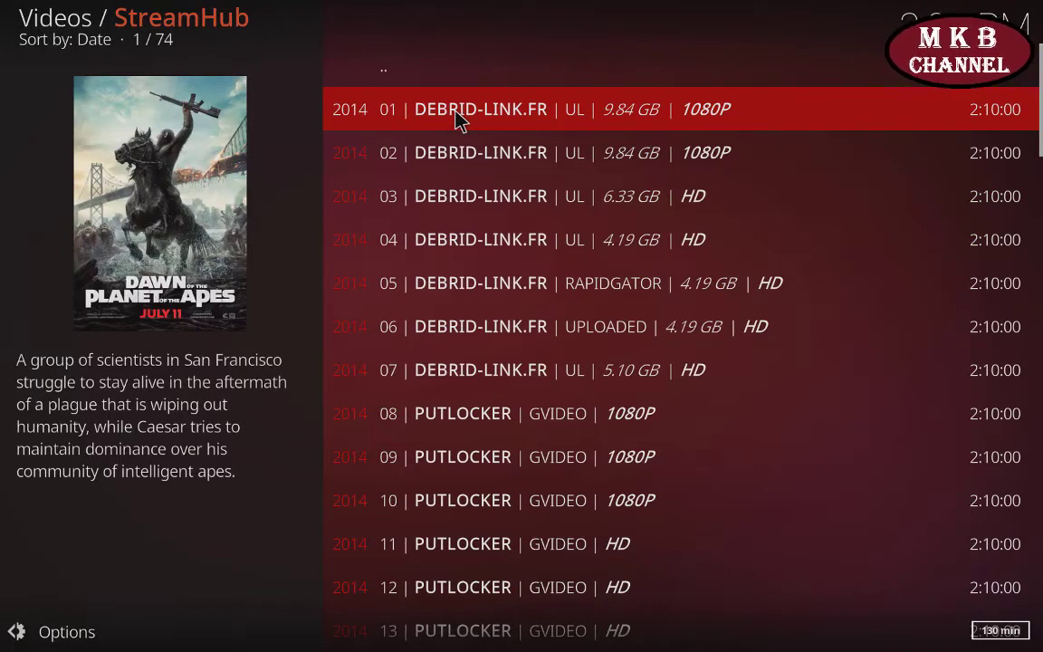
Play the 01 DEBRID-LINK.FR 1080P link, view its media info, then stop playback
left_click(442, 124)
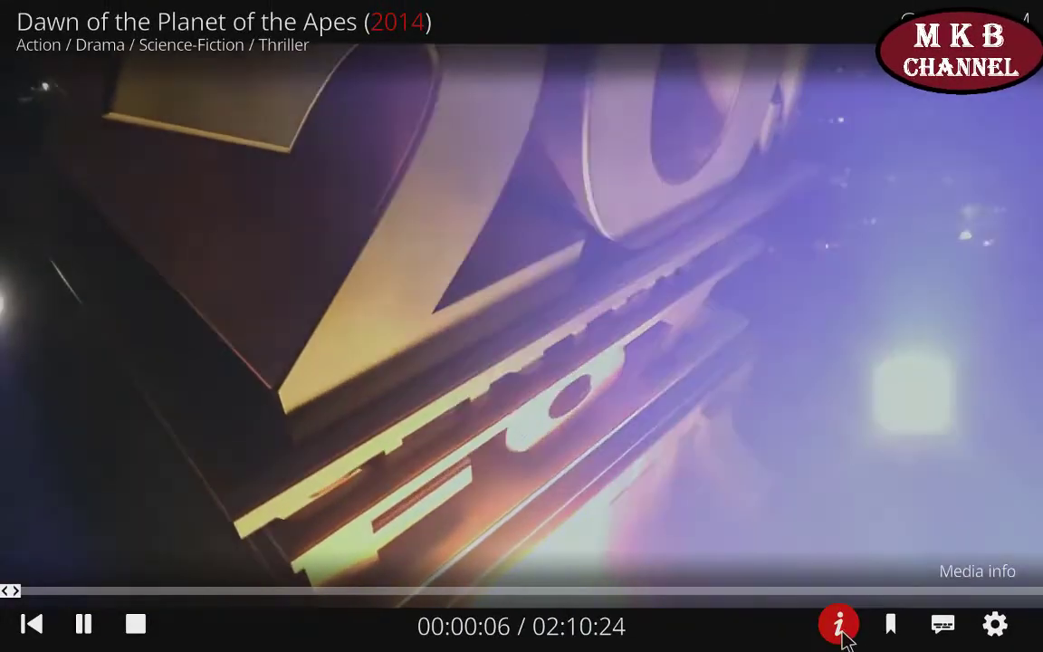
left_click(840, 627)
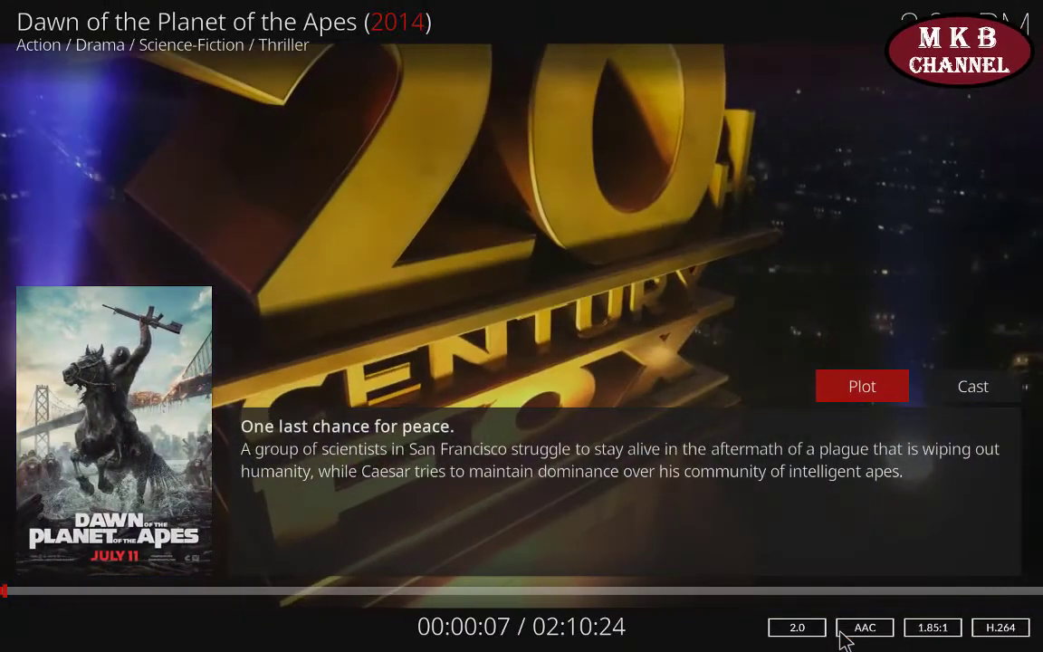
left_click(842, 637)
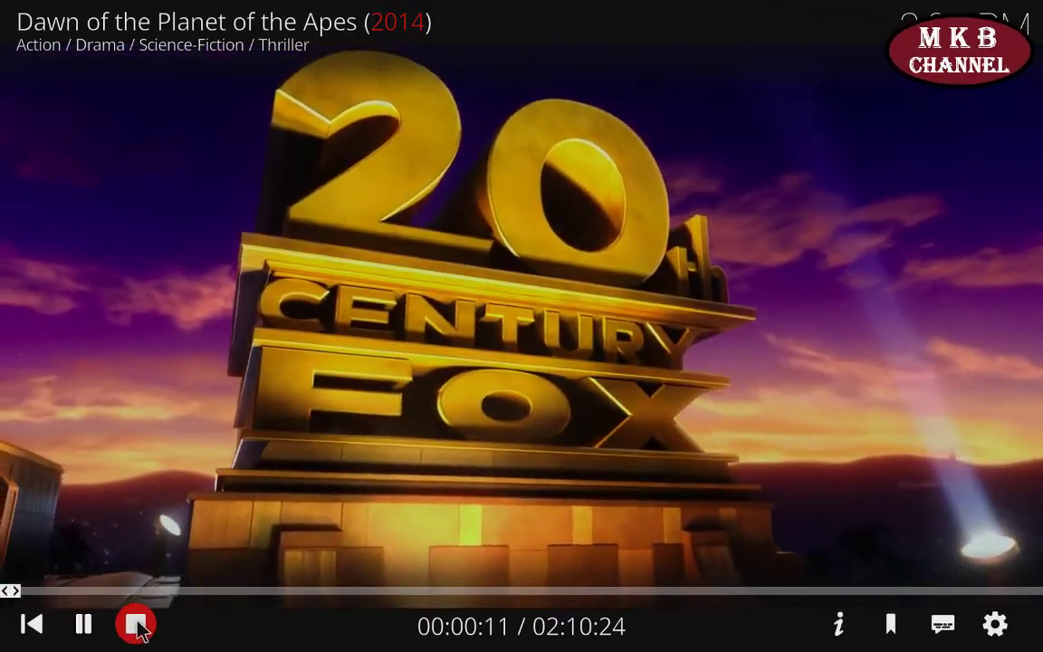
left_click(127, 627)
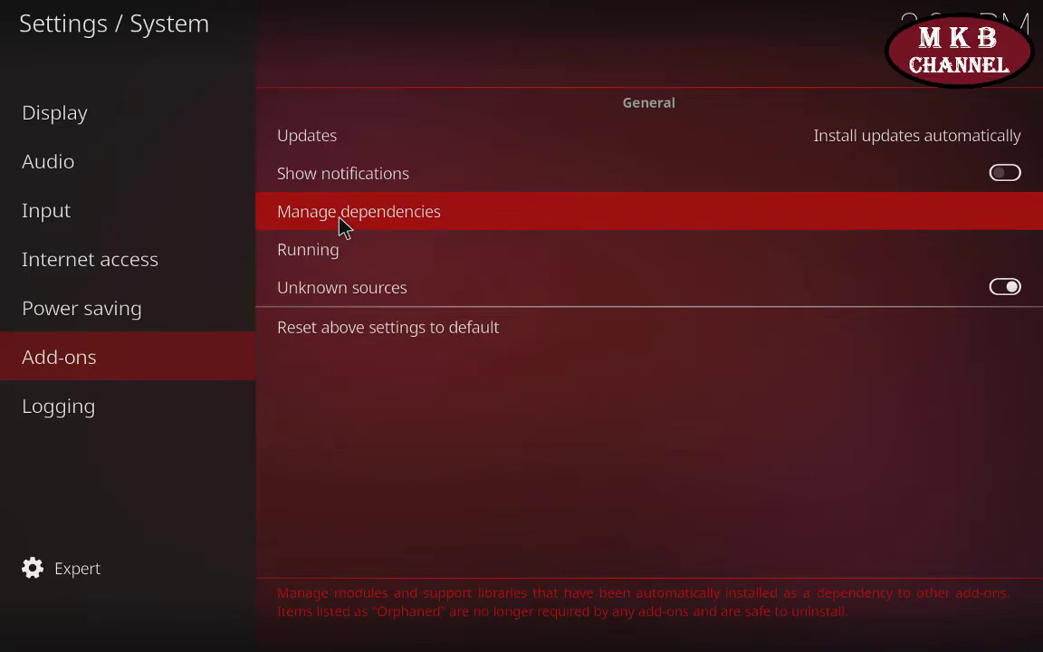
Open Manage dependencies, back out once, and reopen the list showing URLResolver 3.0.36
left_click(344, 216)
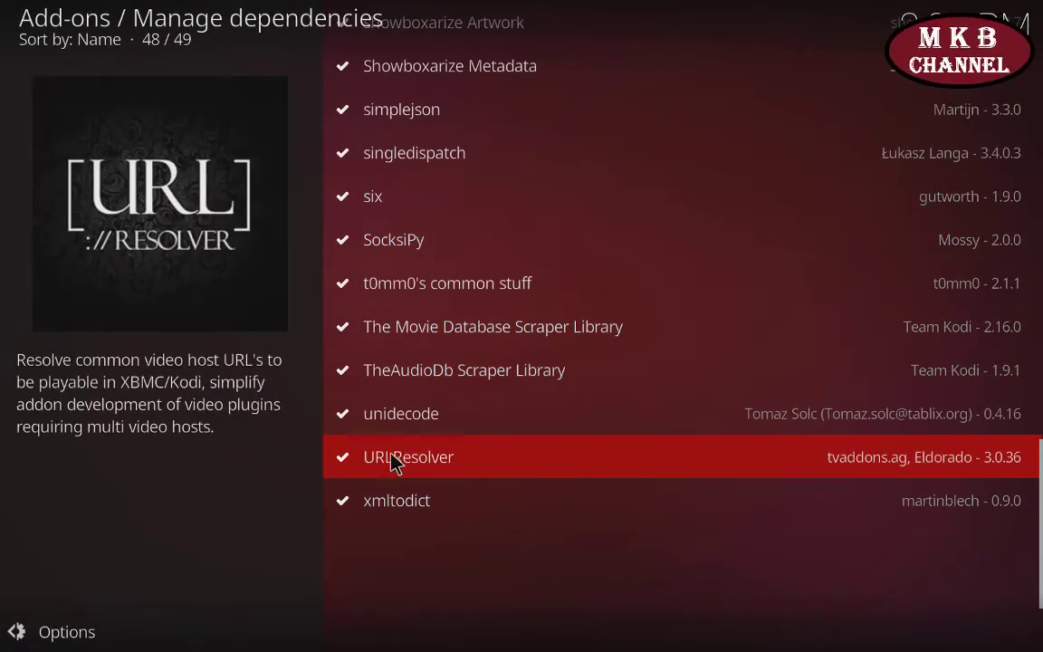
right_click(489, 417)
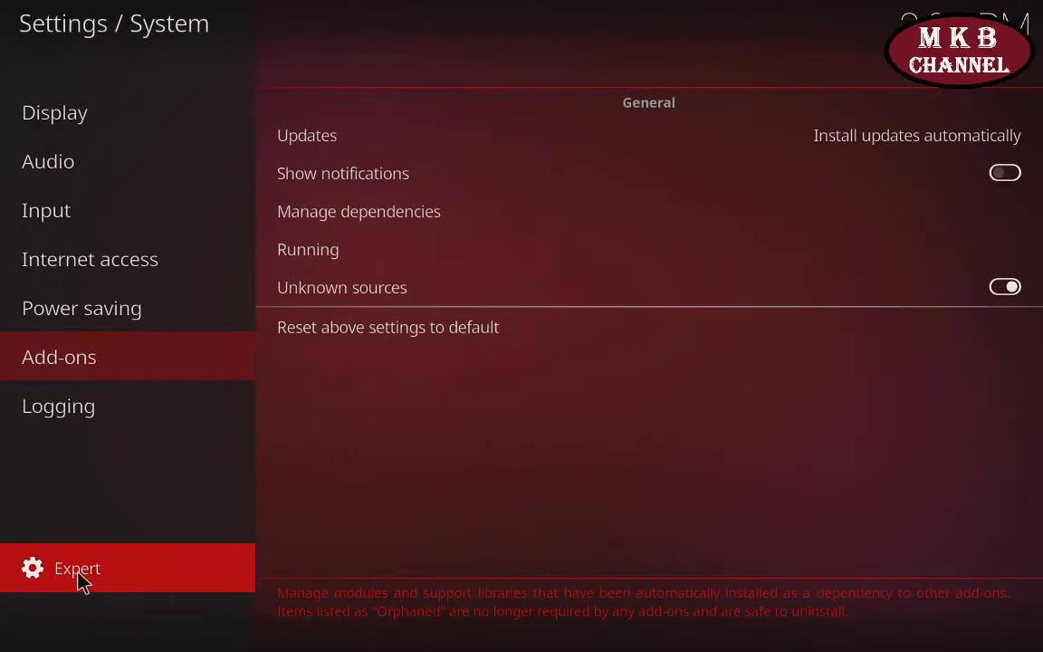
left_click(408, 214)
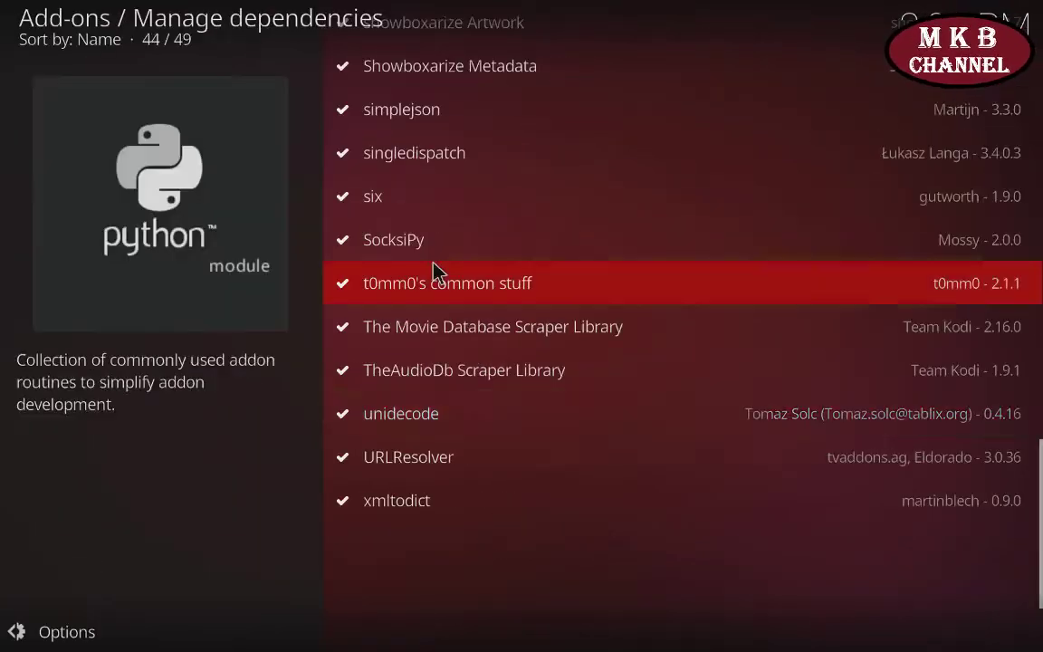